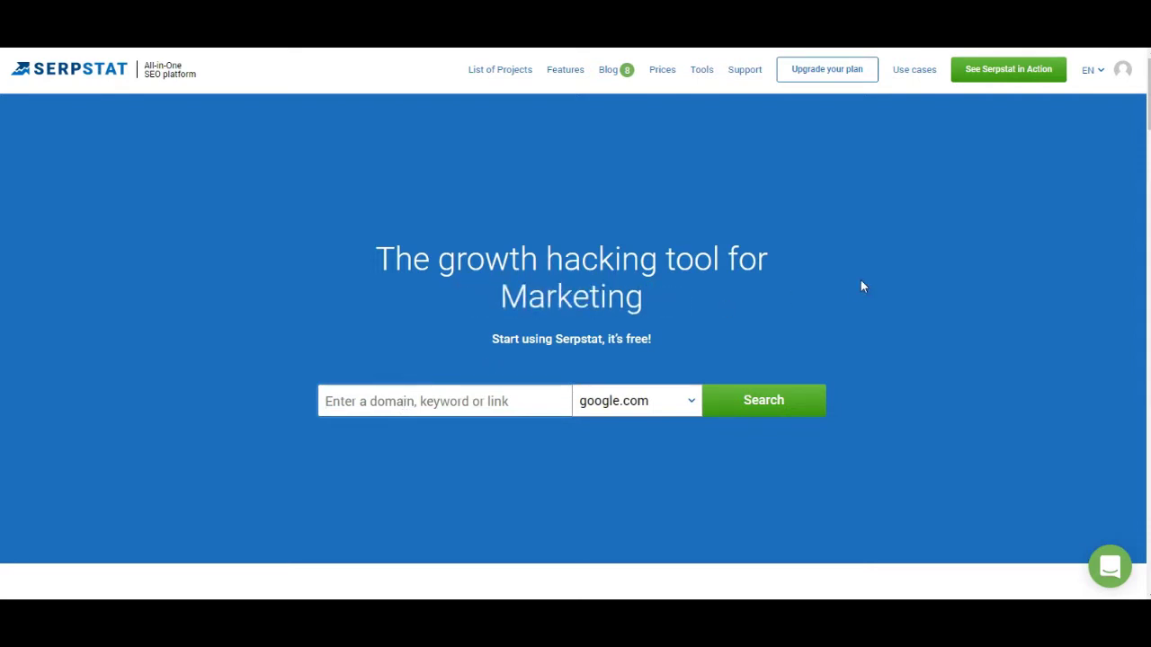
Check the google.com database list, then start and close a new support chat conversation
{"action": "left_click", "coordinate": [690, 408]}
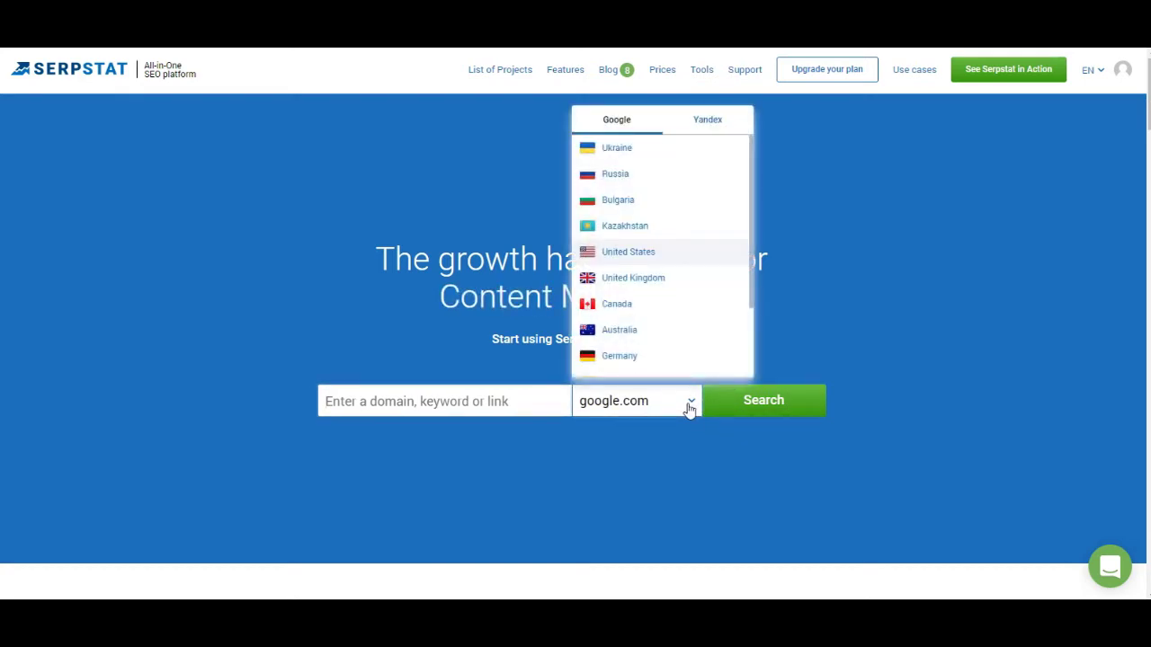
{"action": "left_click", "coordinate": [690, 407]}
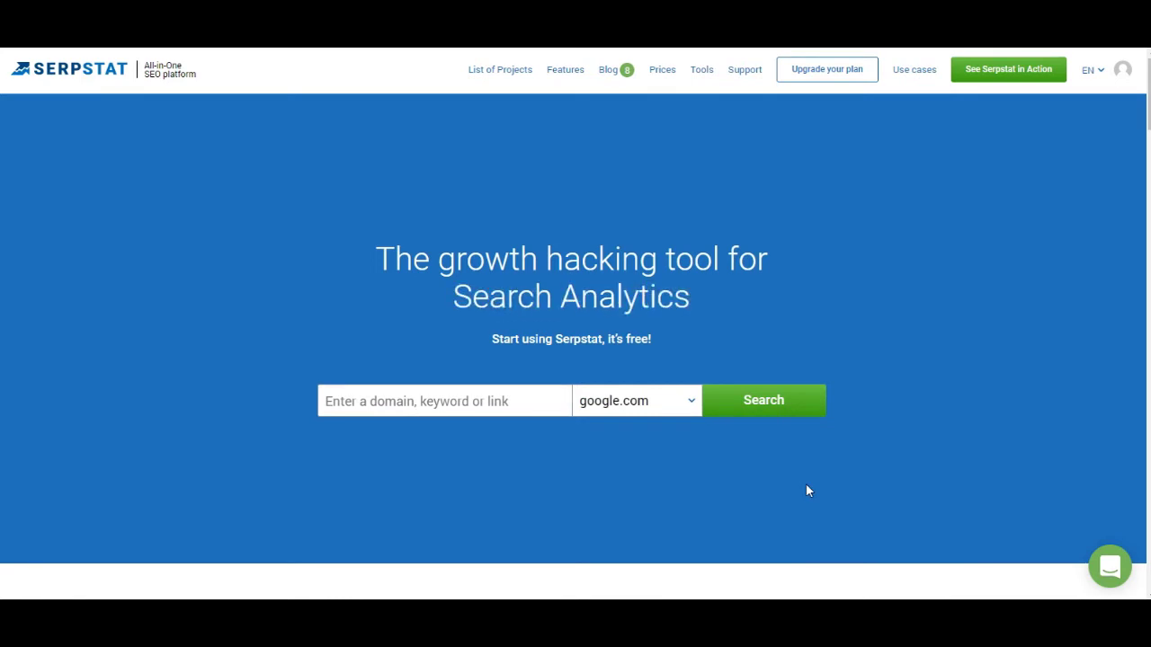
{"action": "left_click", "coordinate": [1107, 568]}
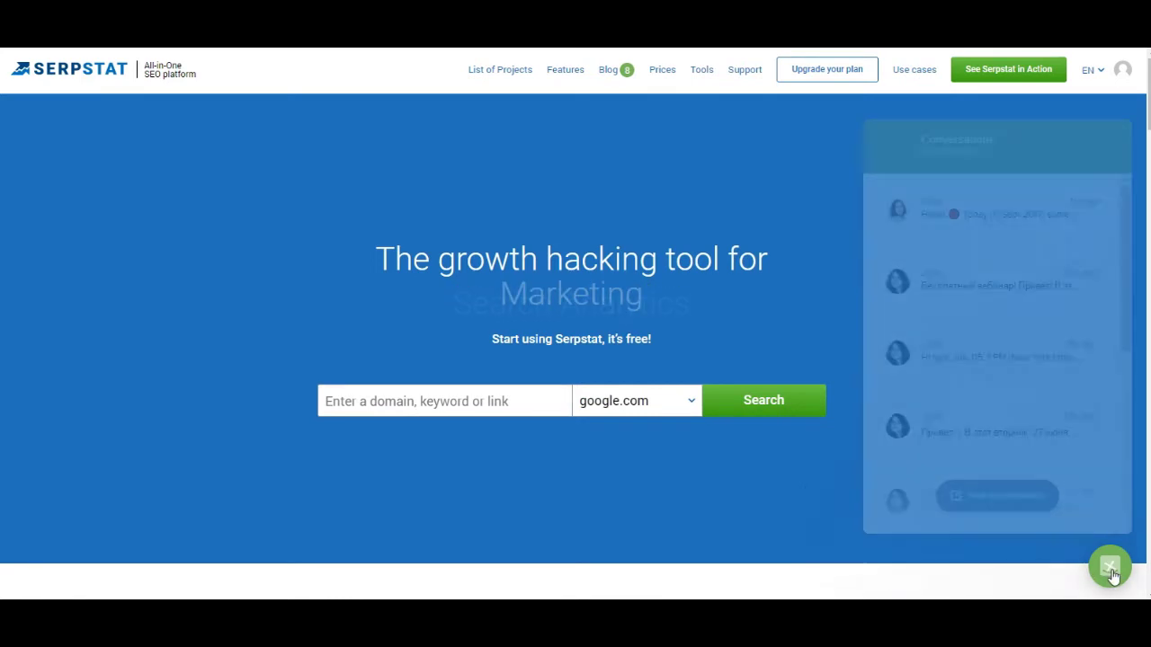
{"action": "left_click", "coordinate": [1012, 500]}
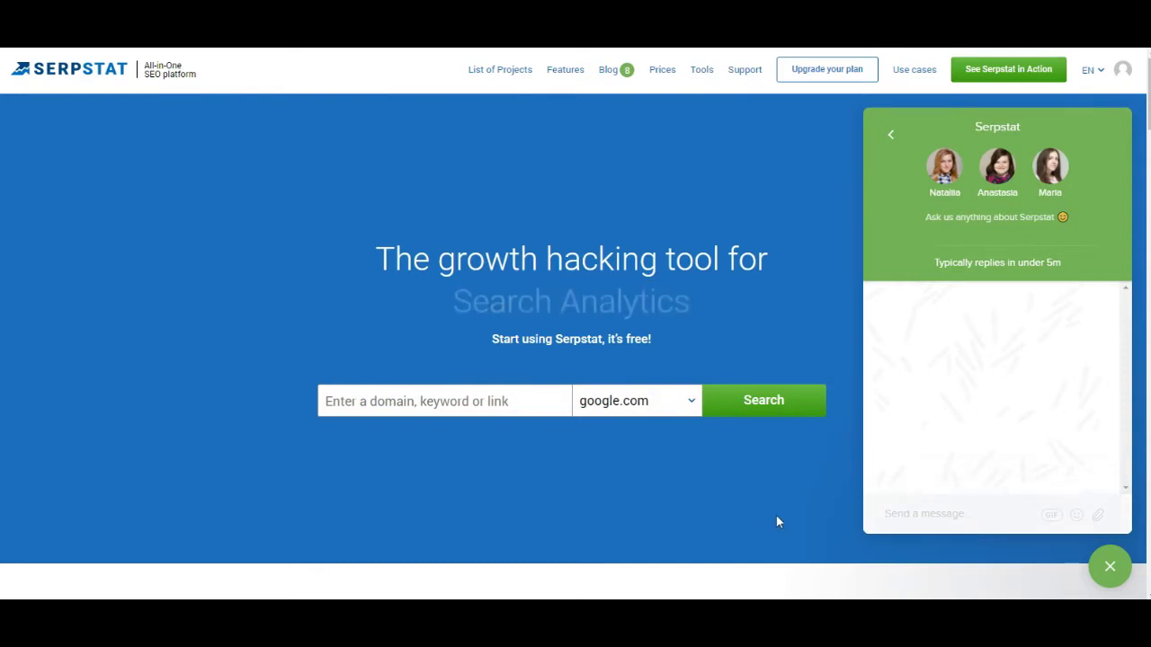
{"action": "left_click", "coordinate": [1111, 568]}
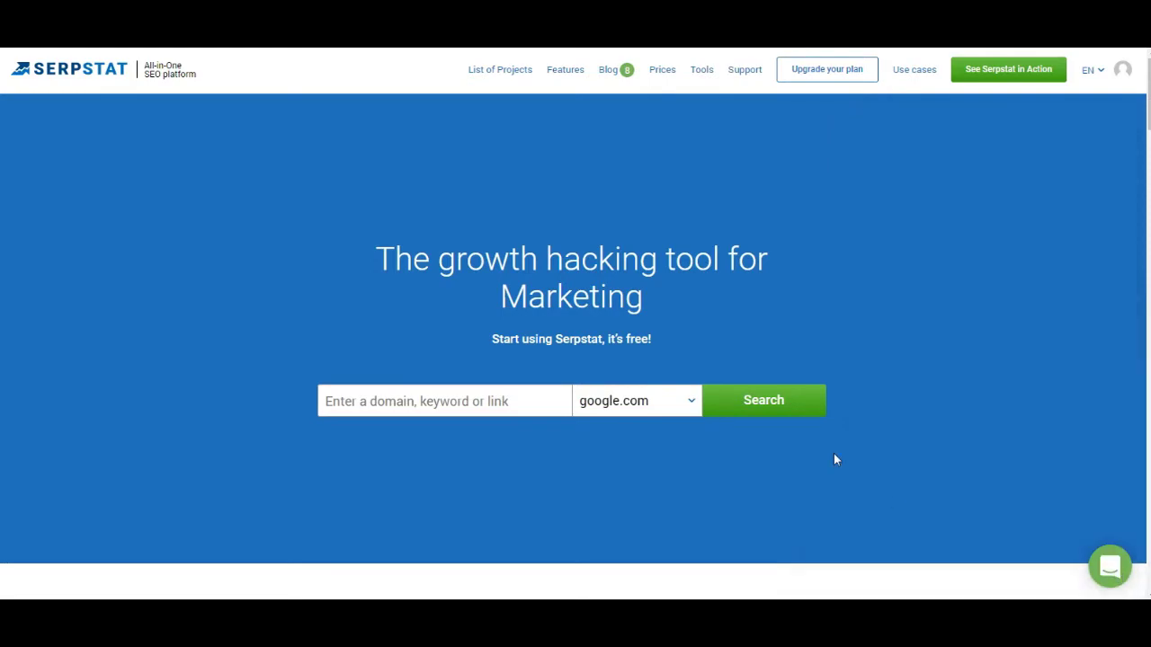
Scroll down to the footer links and social follower counts, then open Statistics
{"action": "scroll", "coordinate": [899, 426], "scroll_direction": "down", "scroll_amount": 5}
{"action": "scroll", "coordinate": [576, 323], "scroll_direction": "down", "scroll_amount": 4}
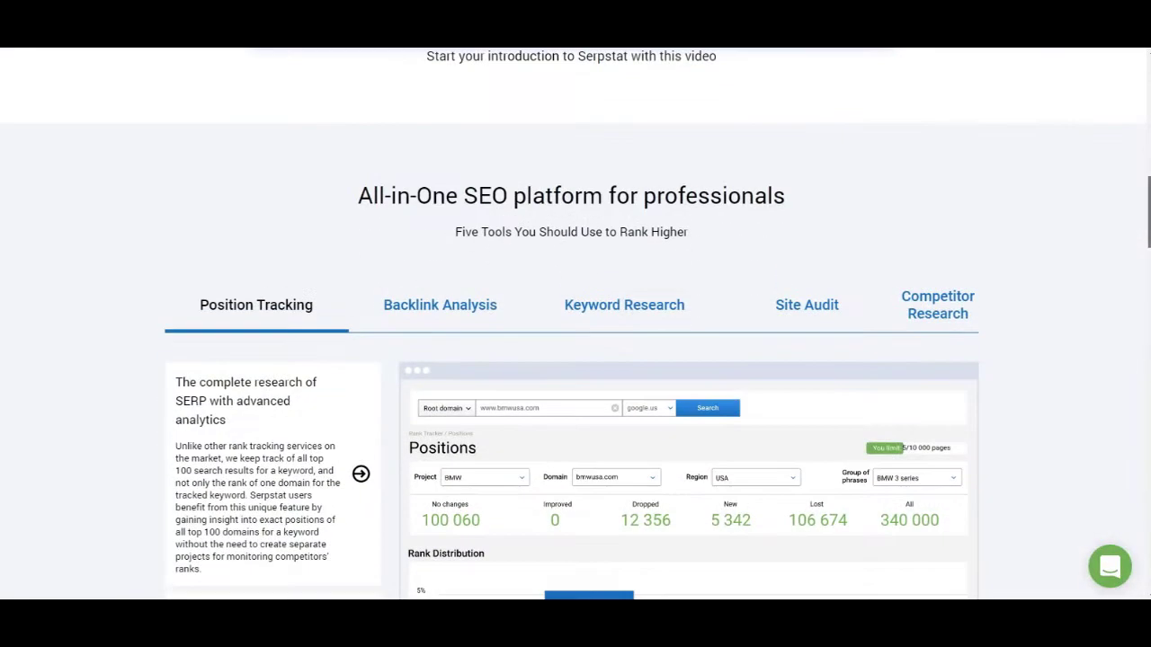
{"action": "scroll", "coordinate": [575, 324], "scroll_direction": "down", "scroll_amount": 3}
{"action": "scroll", "coordinate": [575, 324], "scroll_direction": "down", "scroll_amount": 9}
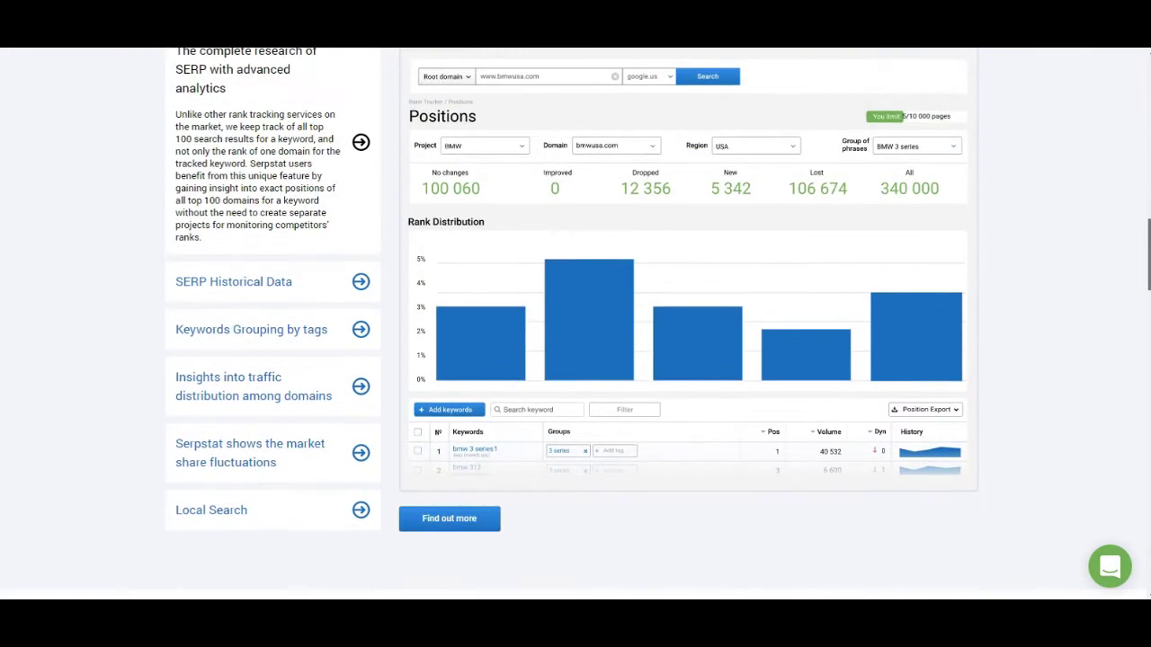
{"action": "scroll", "coordinate": [575, 324], "scroll_direction": "down", "scroll_amount": 8}
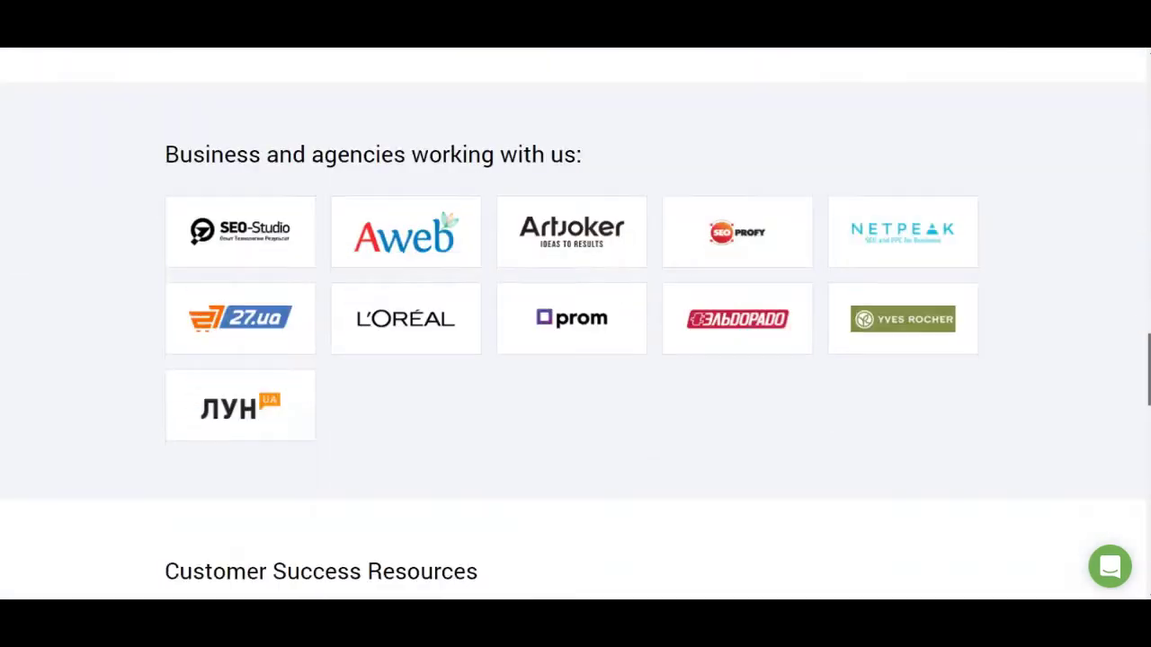
{"action": "scroll", "coordinate": [575, 323], "scroll_direction": "down", "scroll_amount": 4}
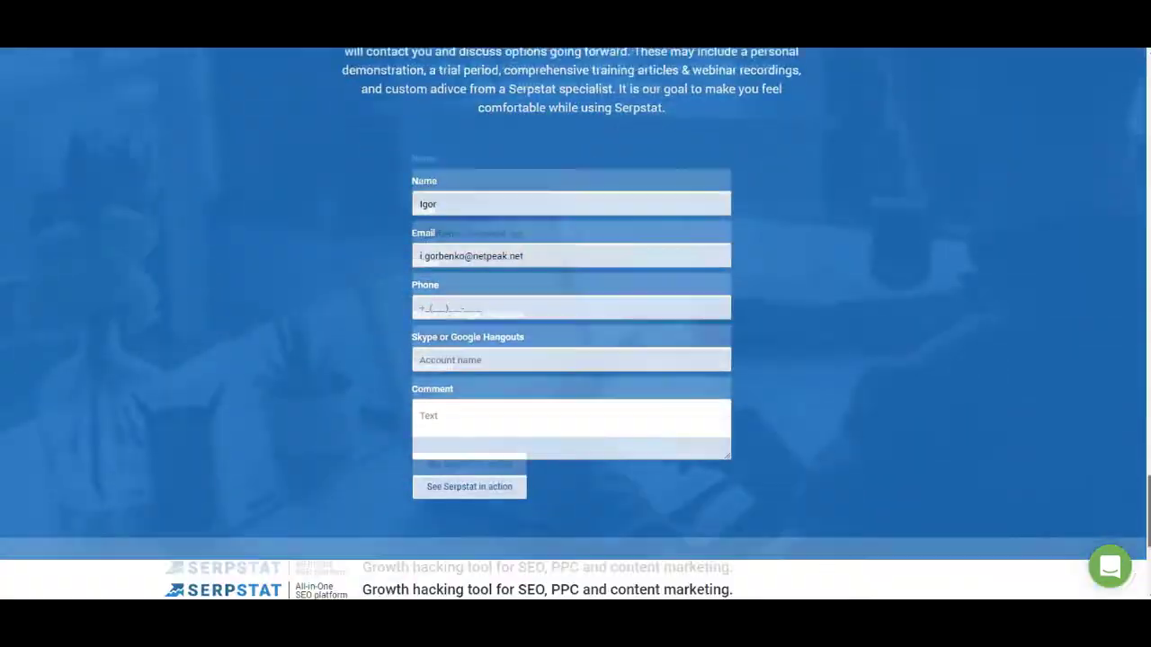
{"action": "scroll", "coordinate": [576, 323], "scroll_direction": "up", "scroll_amount": 1}
{"action": "scroll", "coordinate": [575, 324], "scroll_direction": "down", "scroll_amount": 3}
{"action": "scroll", "coordinate": [81, 386], "scroll_direction": "down", "scroll_amount": 2}
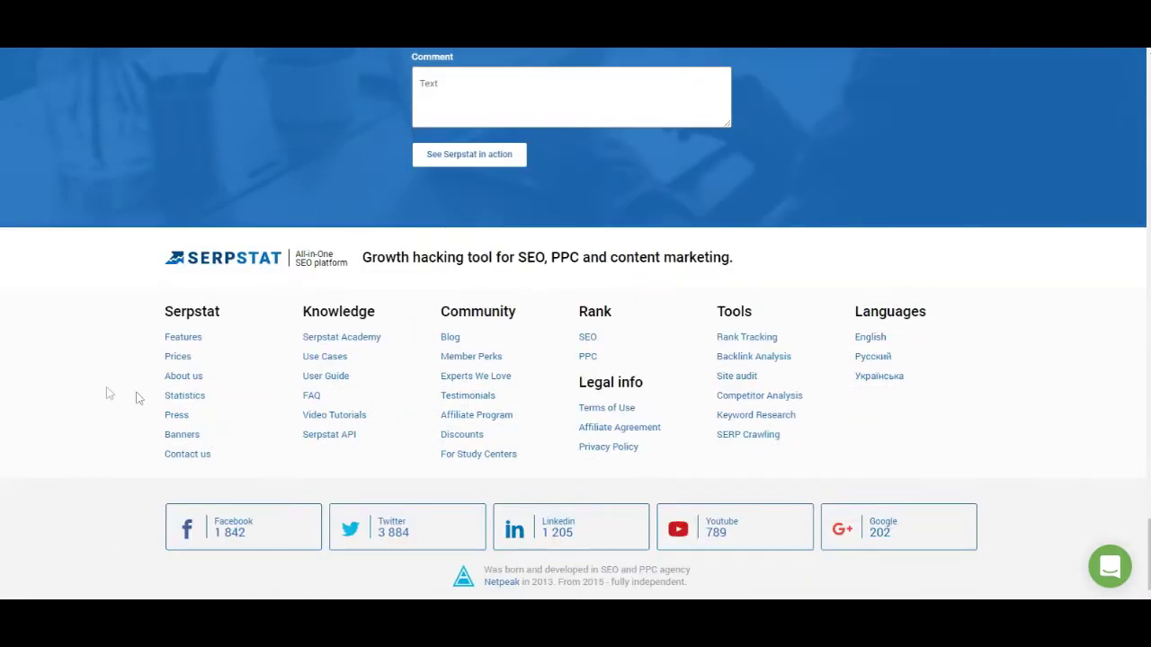
{"action": "left_click", "coordinate": [183, 396]}
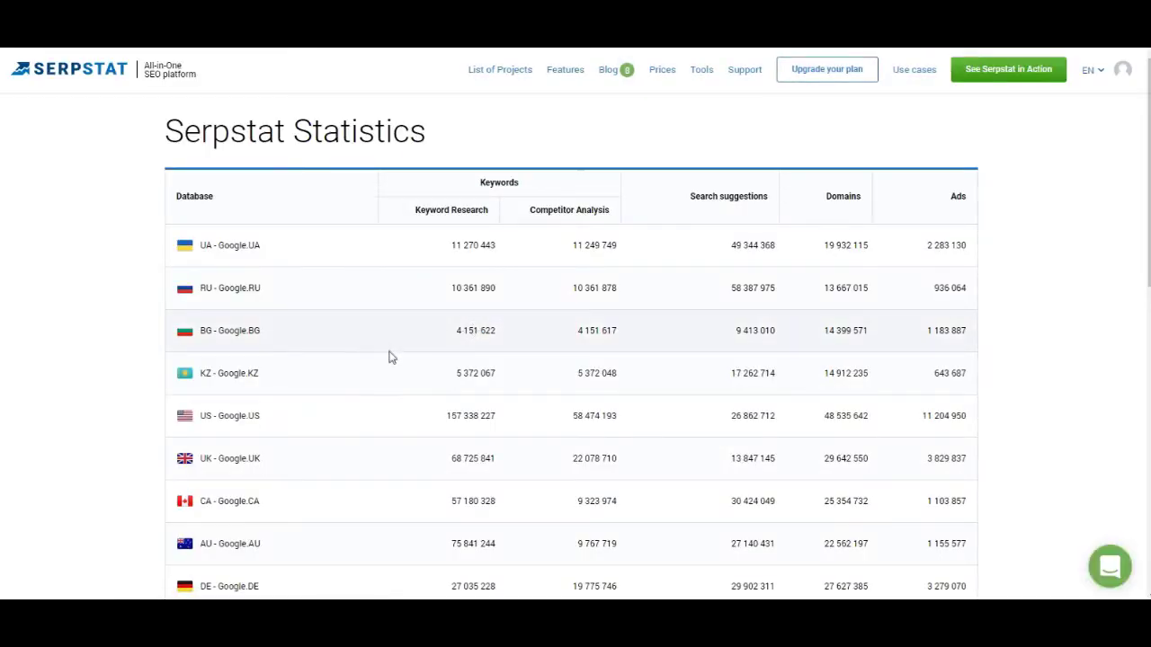
Browse the Statistics table of database sizes, then return to the top of the homepage
{"action": "scroll", "coordinate": [391, 357], "scroll_direction": "down", "scroll_amount": 6}
{"action": "scroll", "coordinate": [389, 357], "scroll_direction": "up", "scroll_amount": 3}
{"action": "scroll", "coordinate": [390, 357], "scroll_direction": "up", "scroll_amount": 2}
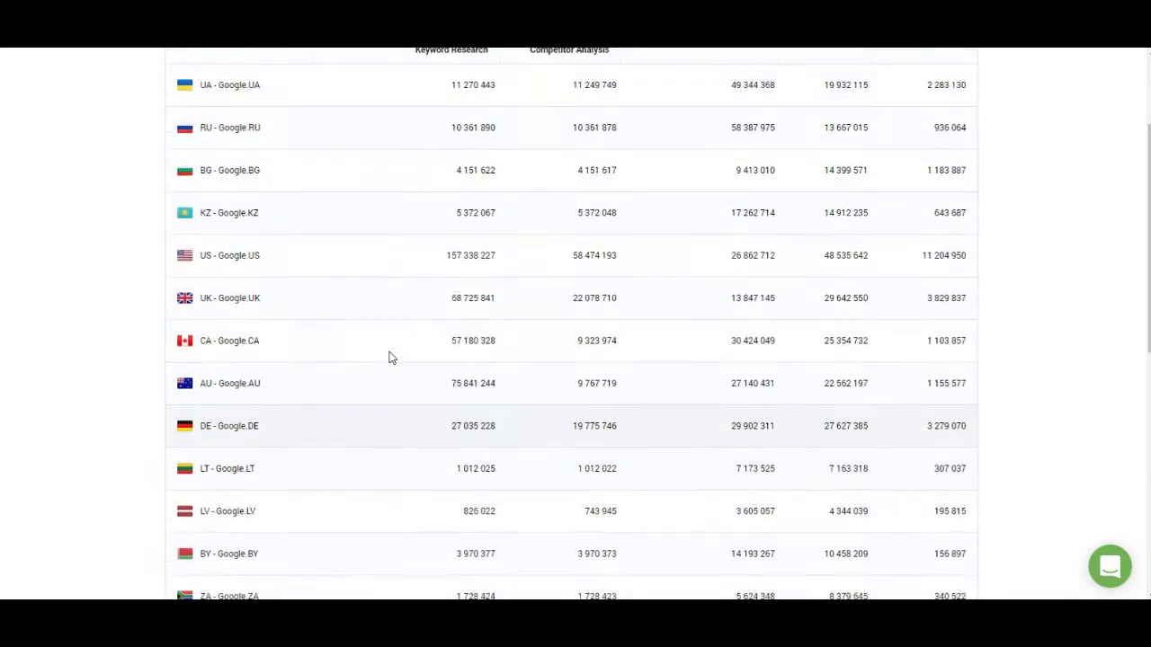
{"action": "scroll", "coordinate": [384, 344], "scroll_direction": "down", "scroll_amount": 10}
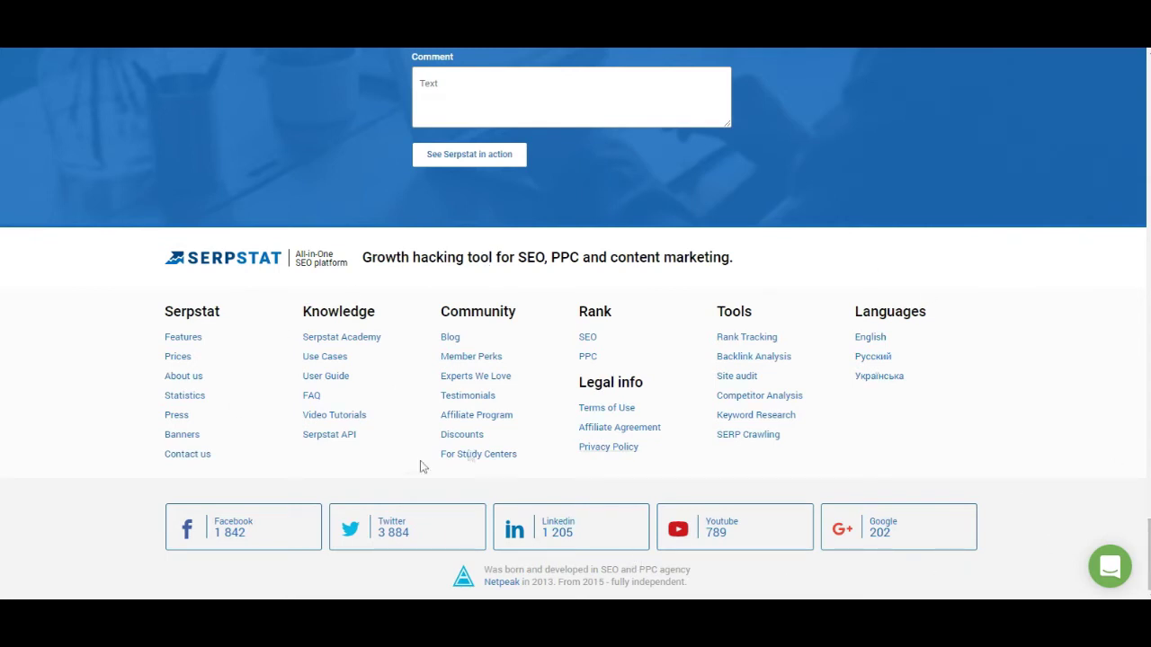
{"action": "left_click_drag", "start_coordinate": [1148, 552], "coordinate": [1101, 175]}
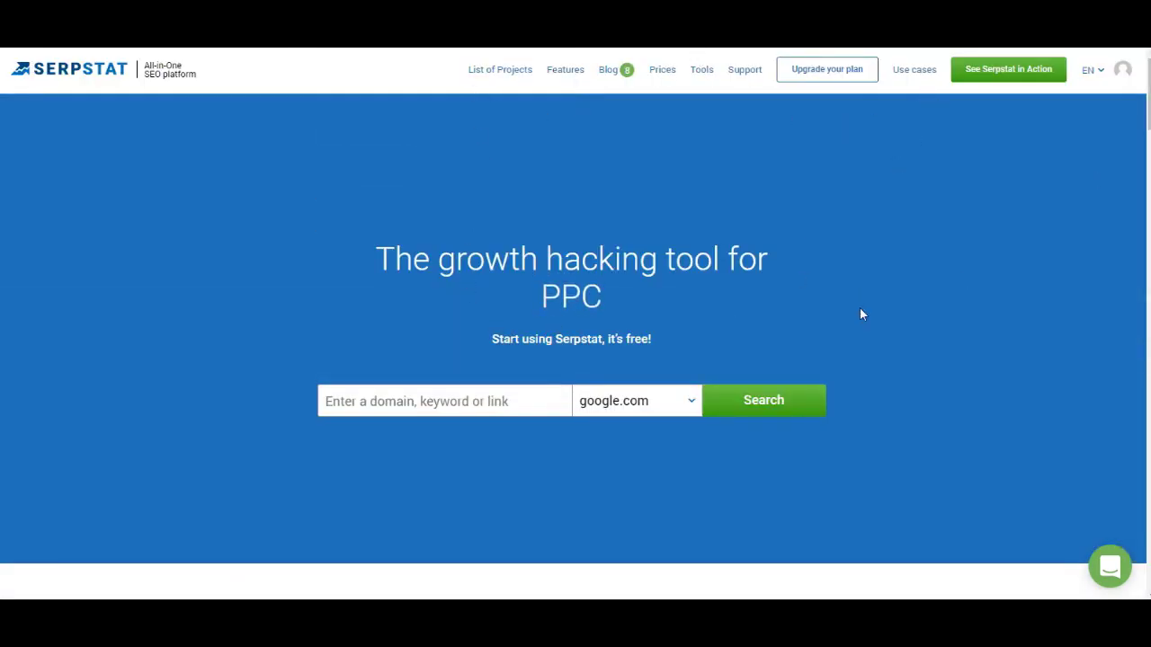
Dismiss the personal demonstration form and go to Account details
{"action": "left_click", "coordinate": [995, 78]}
{"action": "left_click", "coordinate": [957, 255]}
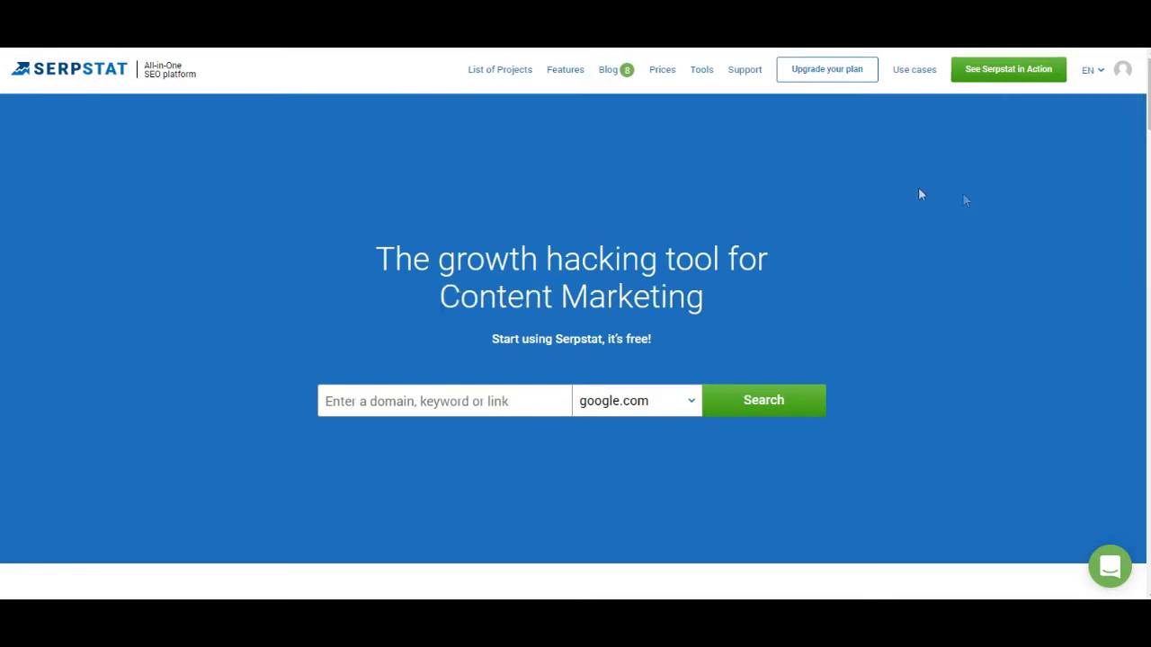
{"action": "mouse_move", "coordinate": [1126, 72]}
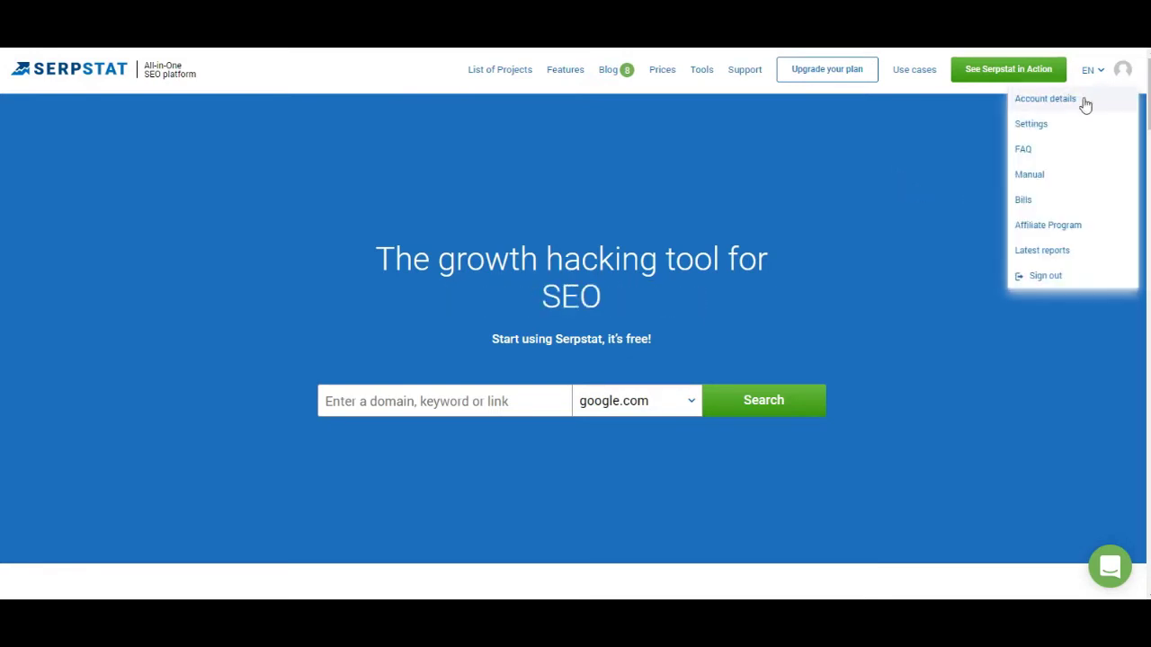
{"action": "left_click", "coordinate": [1082, 99]}
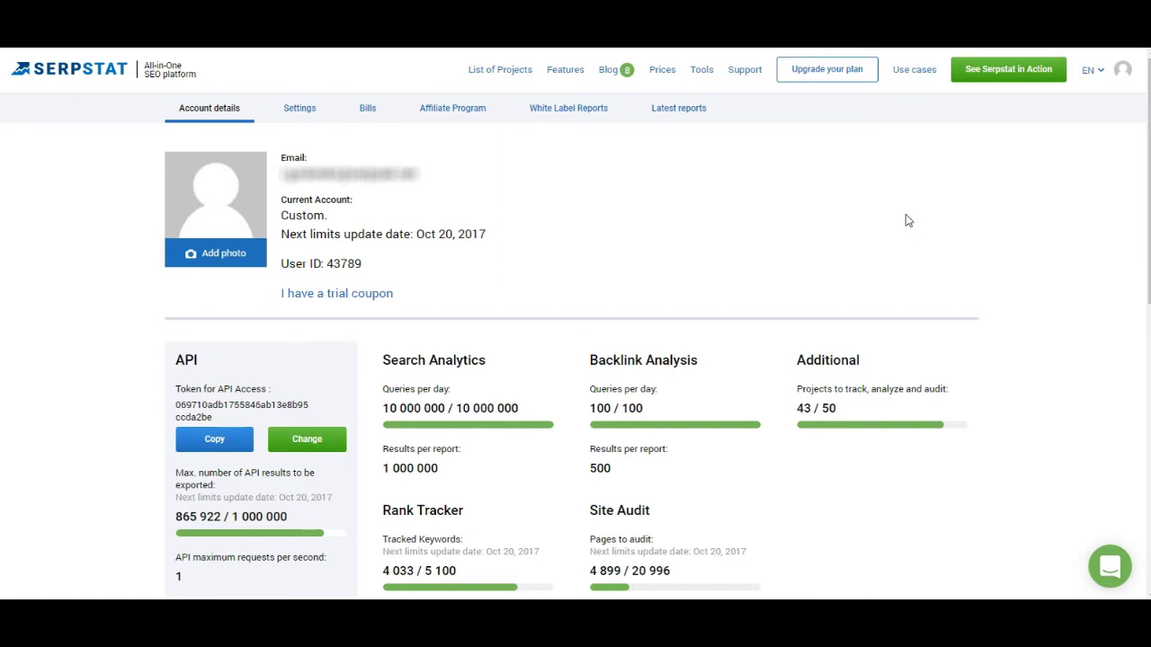
Close the trial coupon prompt, copy the API access token and regenerate it
{"action": "left_click", "coordinate": [325, 299]}
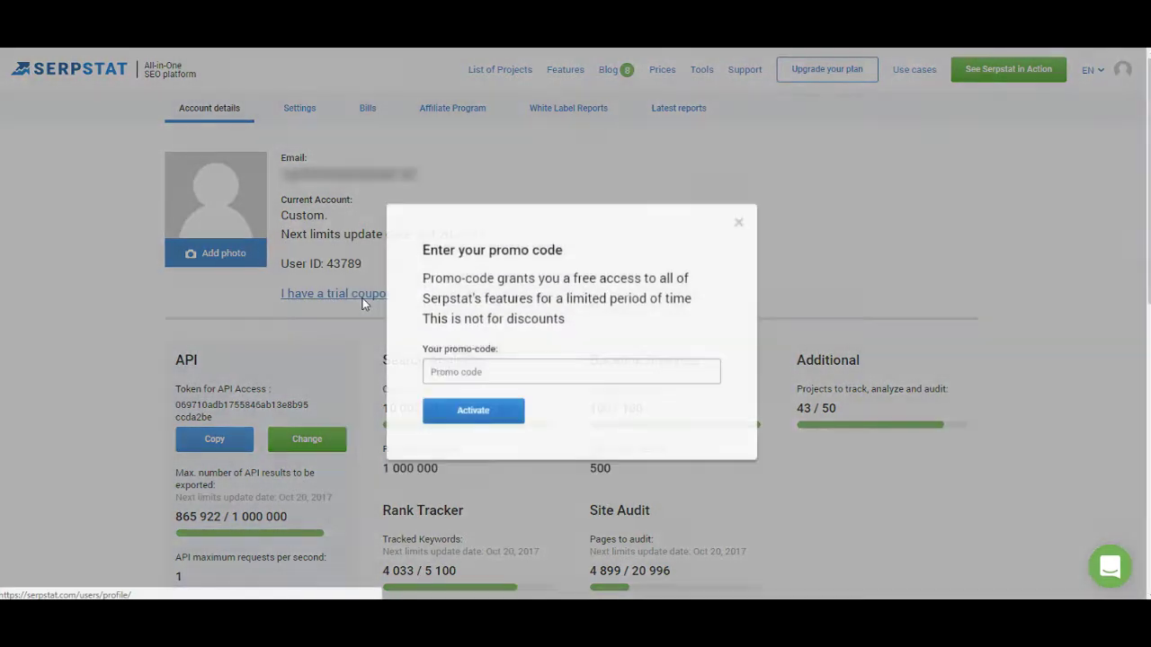
{"action": "left_click", "coordinate": [733, 216]}
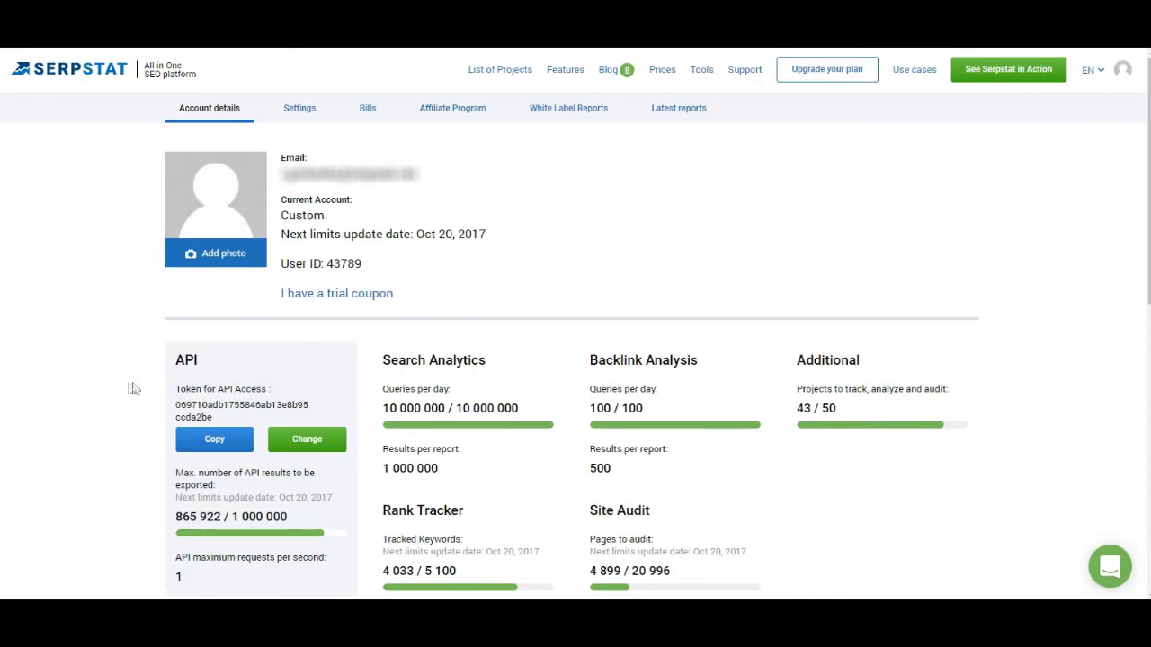
{"action": "left_click", "coordinate": [224, 441]}
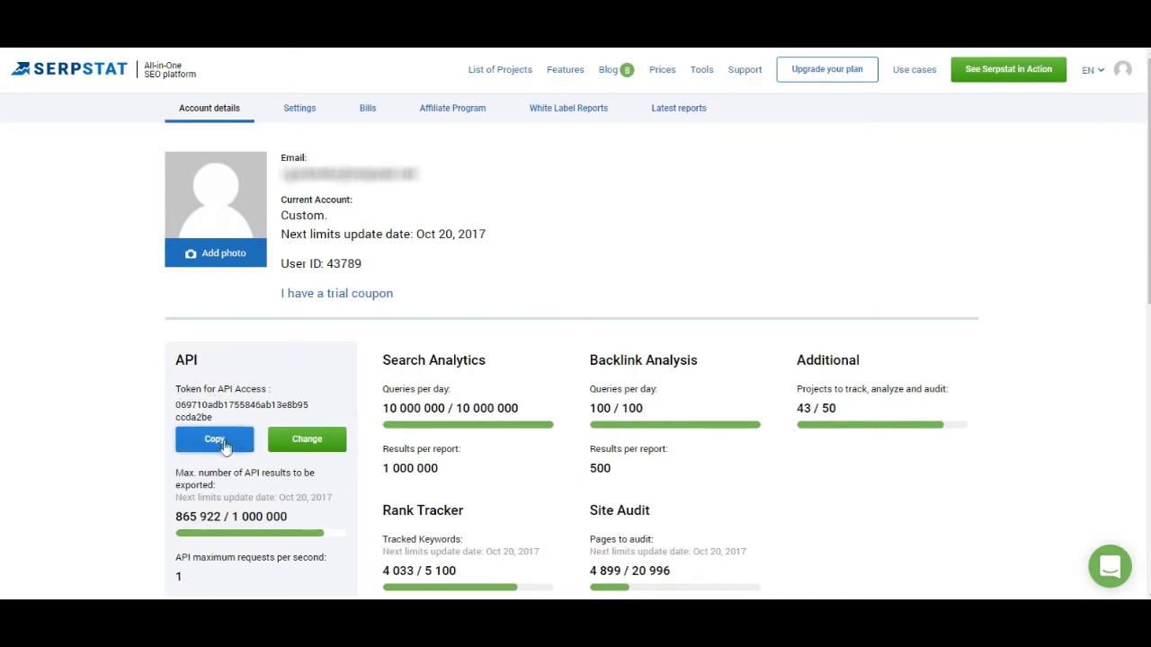
{"action": "left_click", "coordinate": [319, 450]}
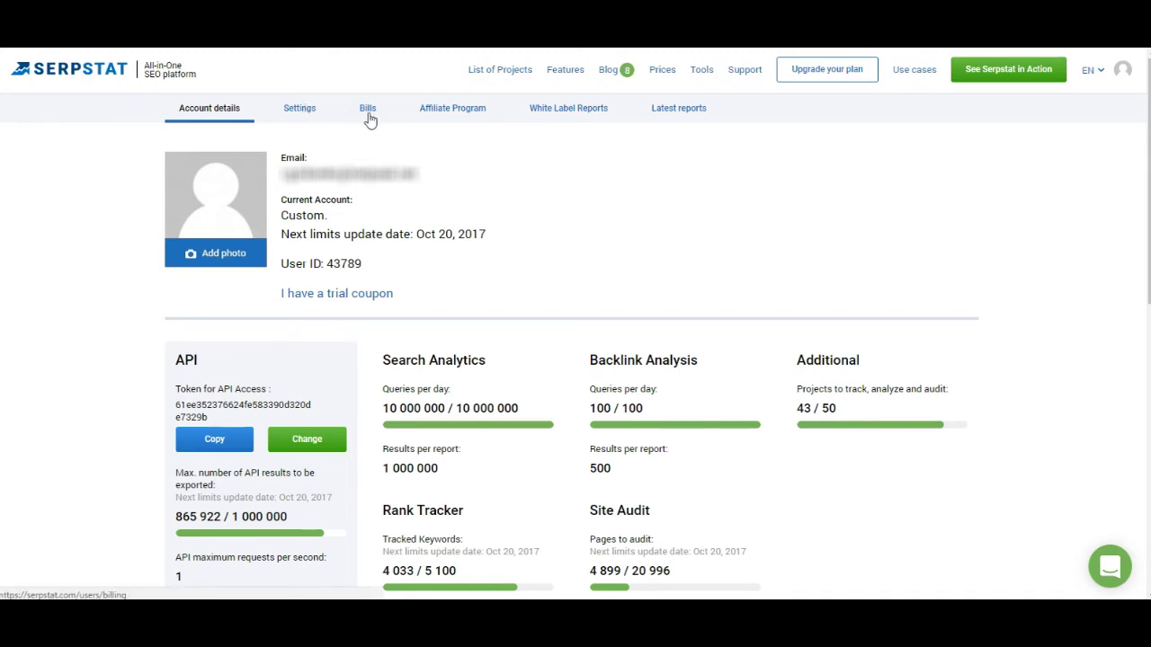
Review the Affiliate Program's 5%–30% commission tiers and referral link, then move to White Label Reports
{"action": "left_click", "coordinate": [450, 119]}
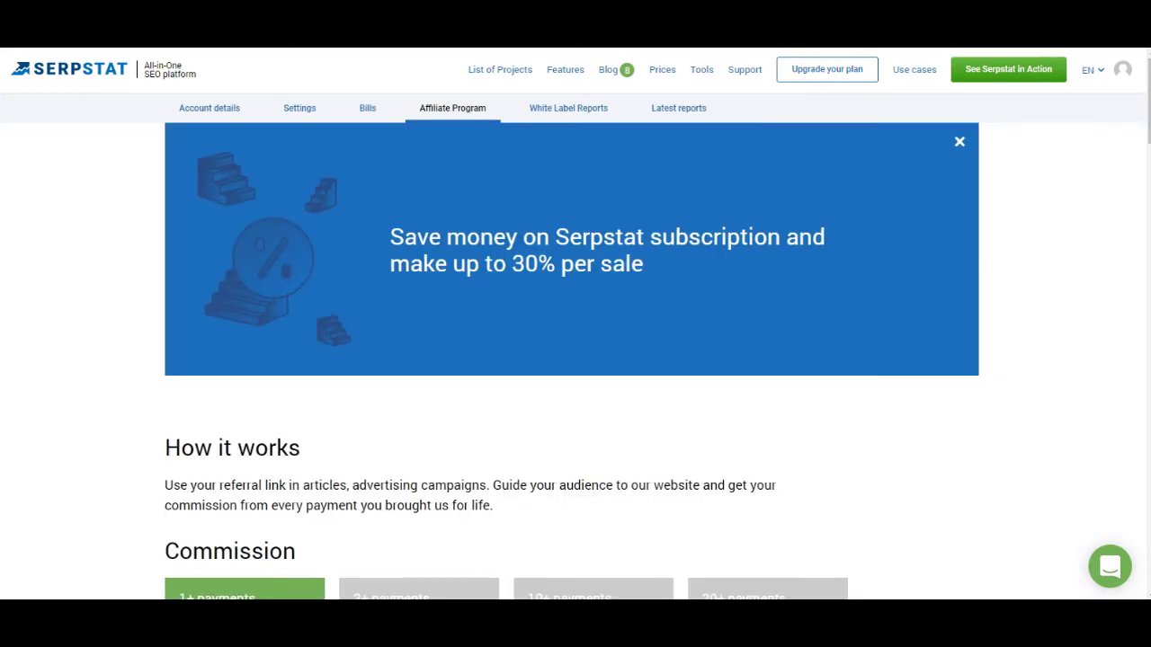
{"action": "scroll", "coordinate": [105, 390], "scroll_direction": "down", "scroll_amount": 5}
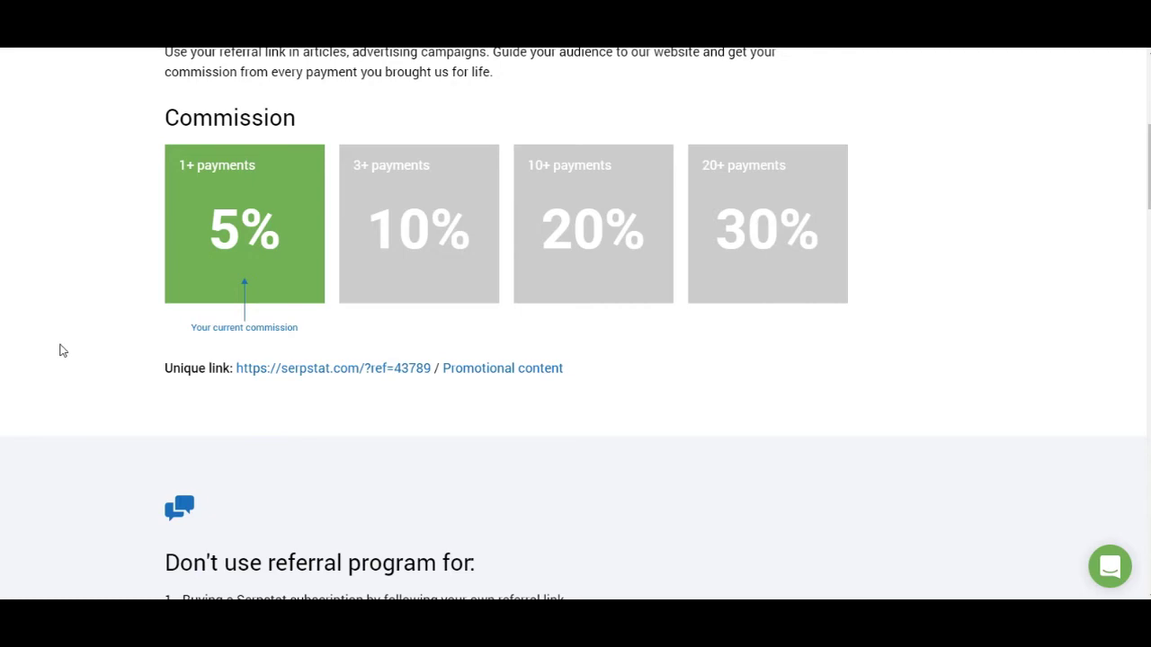
{"action": "scroll", "coordinate": [101, 348], "scroll_direction": "up", "scroll_amount": 2}
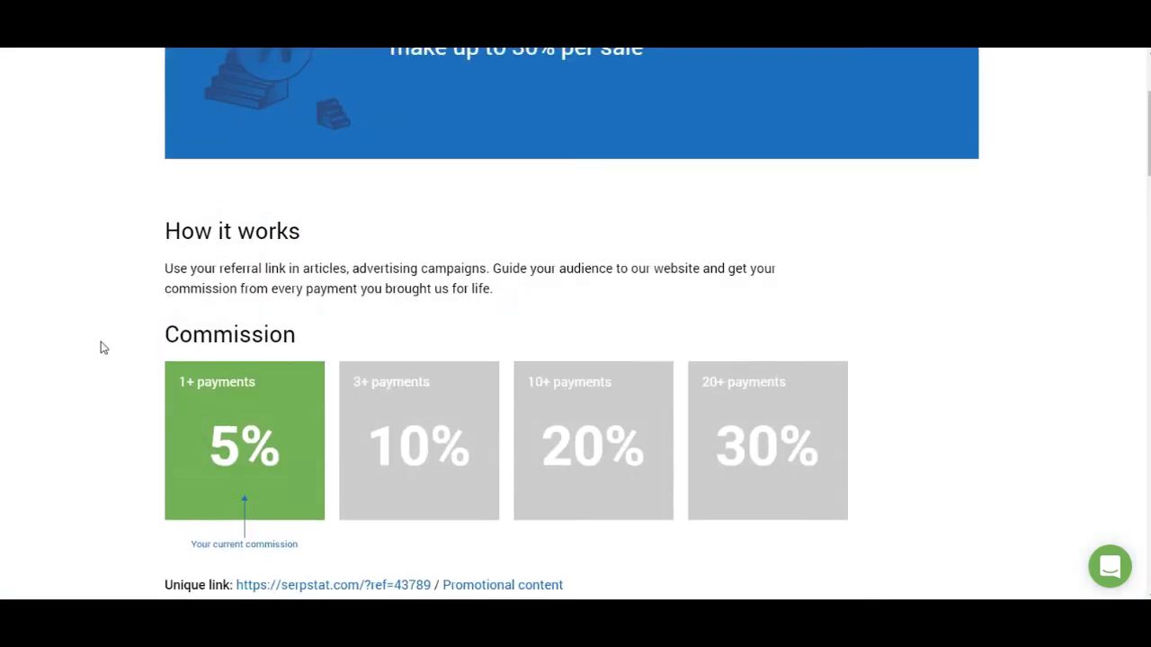
{"action": "scroll", "coordinate": [101, 349], "scroll_direction": "down", "scroll_amount": 3}
{"action": "scroll", "coordinate": [101, 349], "scroll_direction": "up", "scroll_amount": 3}
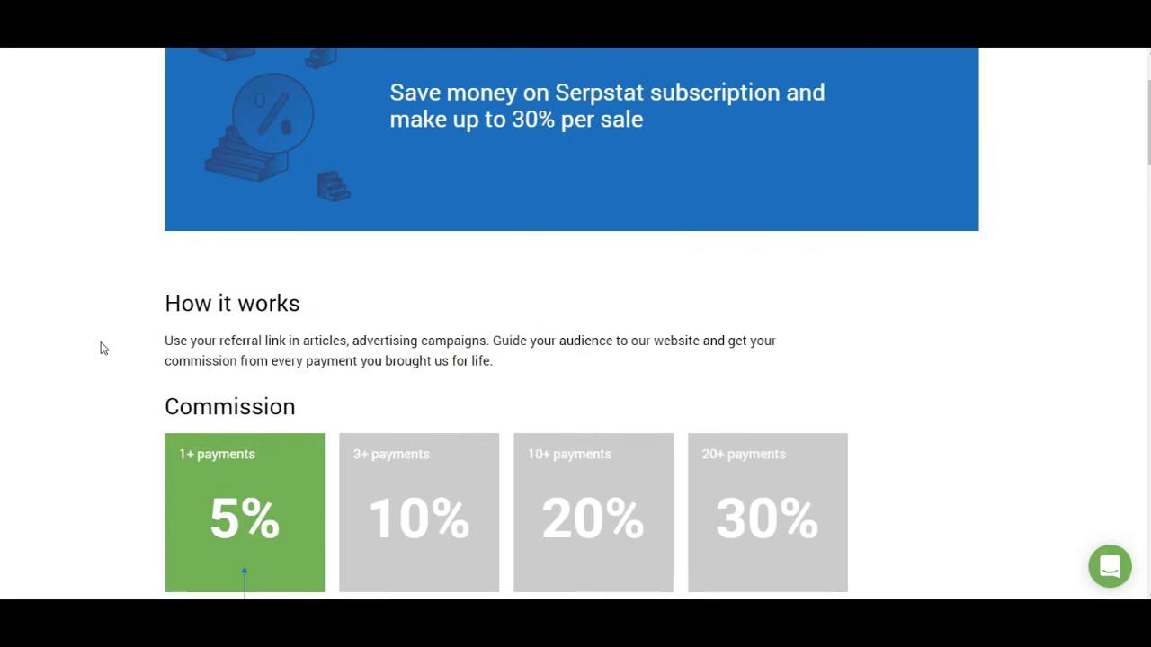
{"action": "scroll", "coordinate": [570, 116], "scroll_direction": "up", "scroll_amount": 2}
{"action": "left_click", "coordinate": [570, 110]}
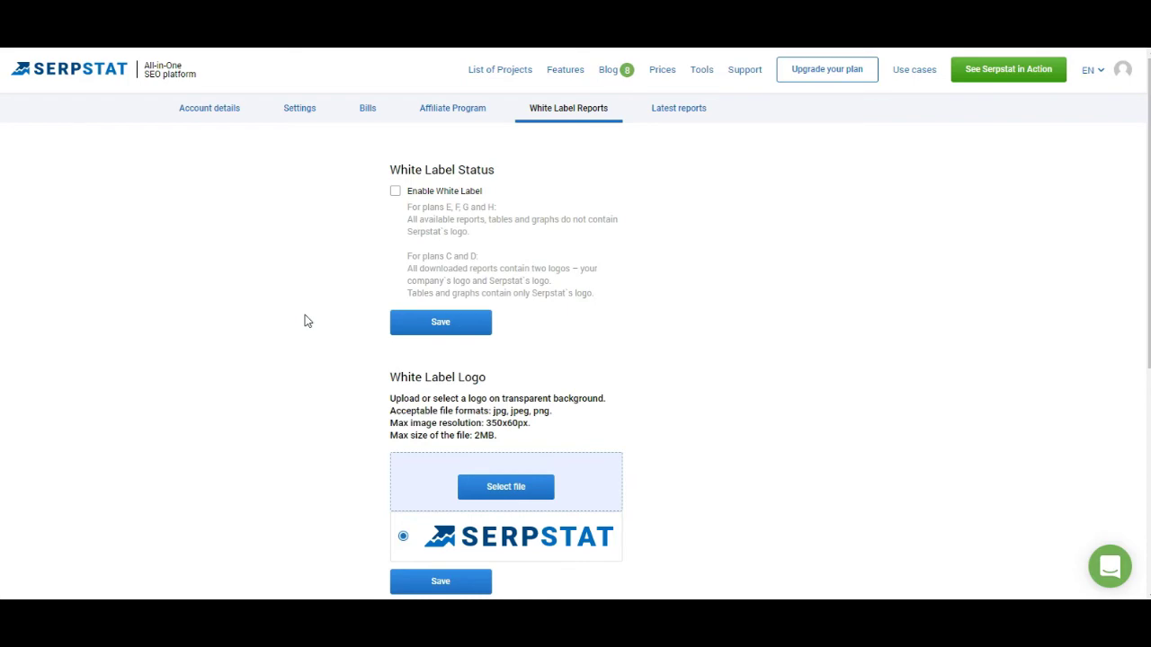
Look over White Label Reports and Latest reports, then go to the List of Projects
{"action": "scroll", "coordinate": [794, 337], "scroll_direction": "down", "scroll_amount": 3}
{"action": "scroll", "coordinate": [793, 341], "scroll_direction": "up", "scroll_amount": 3}
{"action": "left_click", "coordinate": [679, 108]}
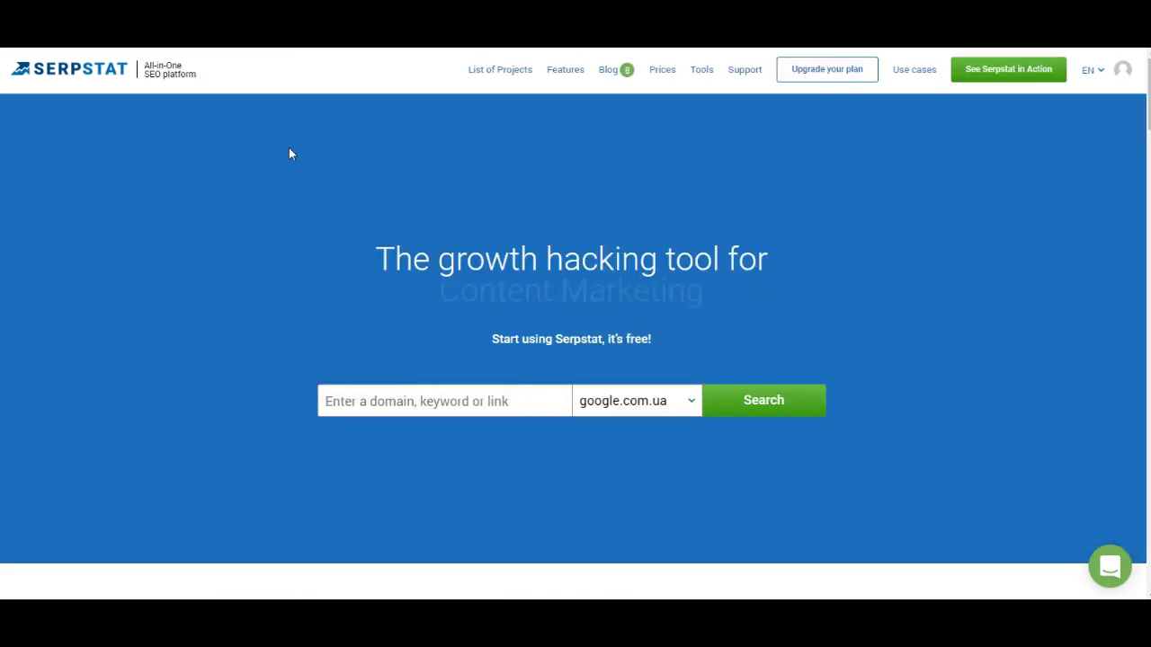
{"action": "left_click", "coordinate": [519, 80]}
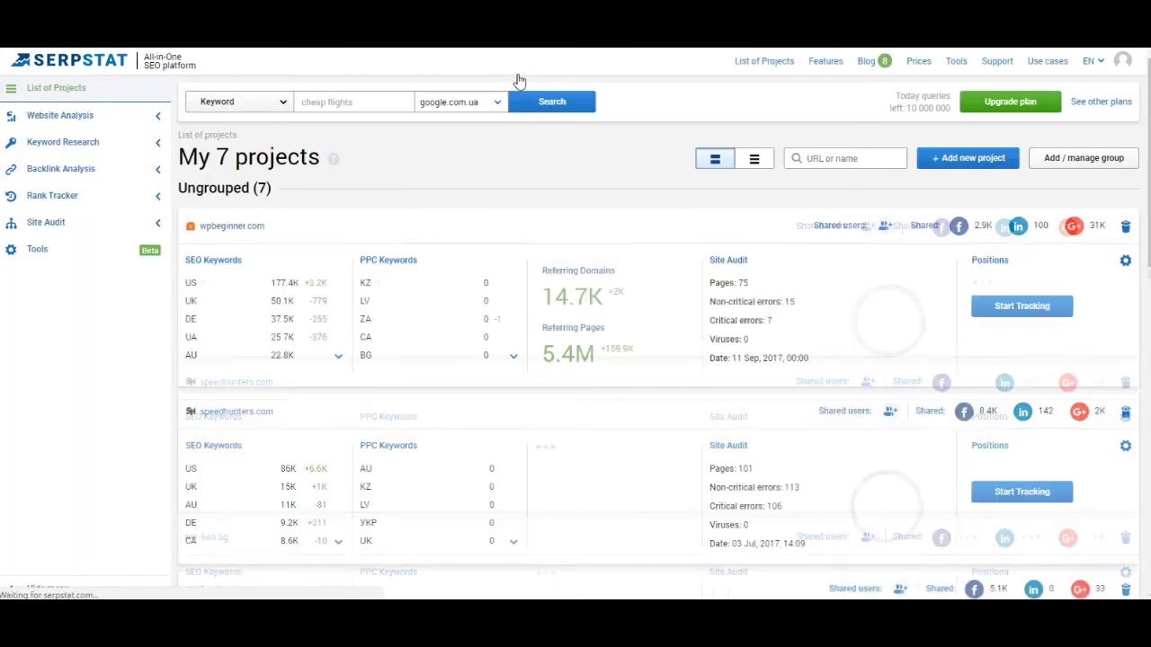
Create a new project with serpstat.com as both domain and project name
{"action": "left_click", "coordinate": [938, 164]}
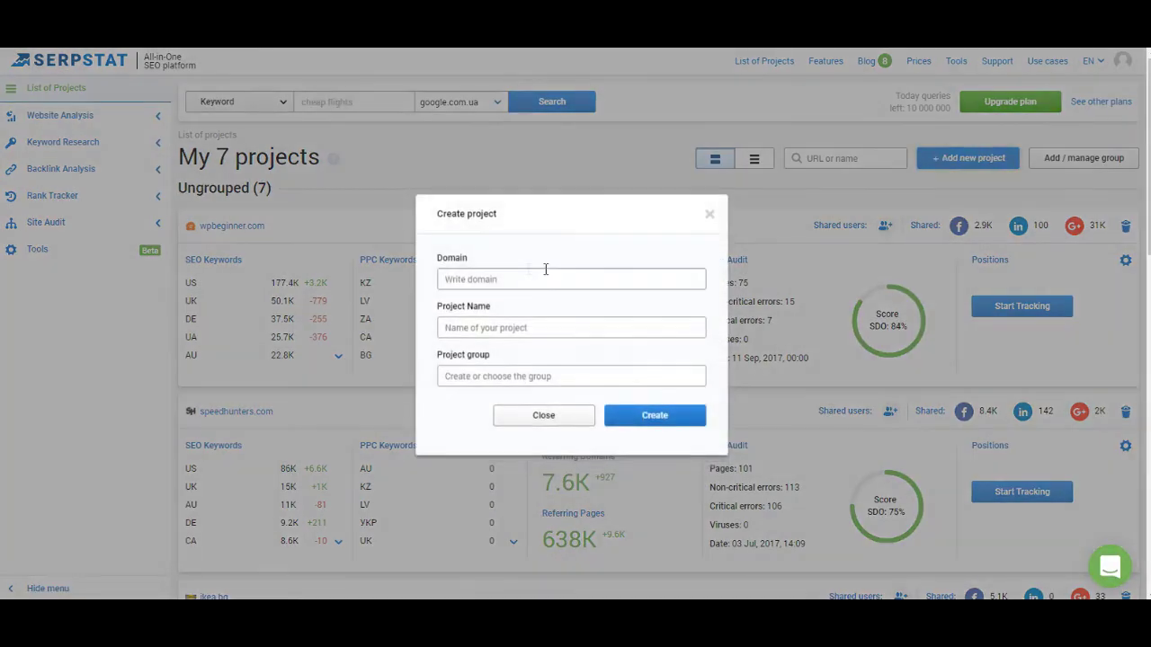
{"action": "left_click", "coordinate": [490, 282]}
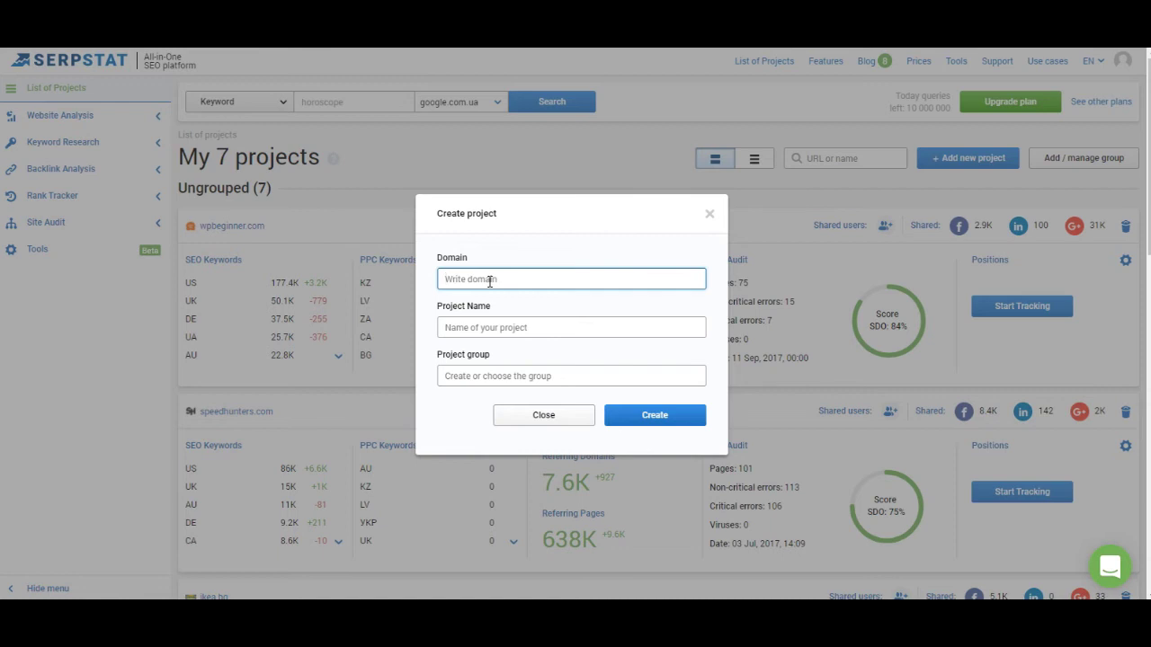
{"action": "type", "text": "serpstat.com"}
{"action": "left_click", "coordinate": [496, 298]}
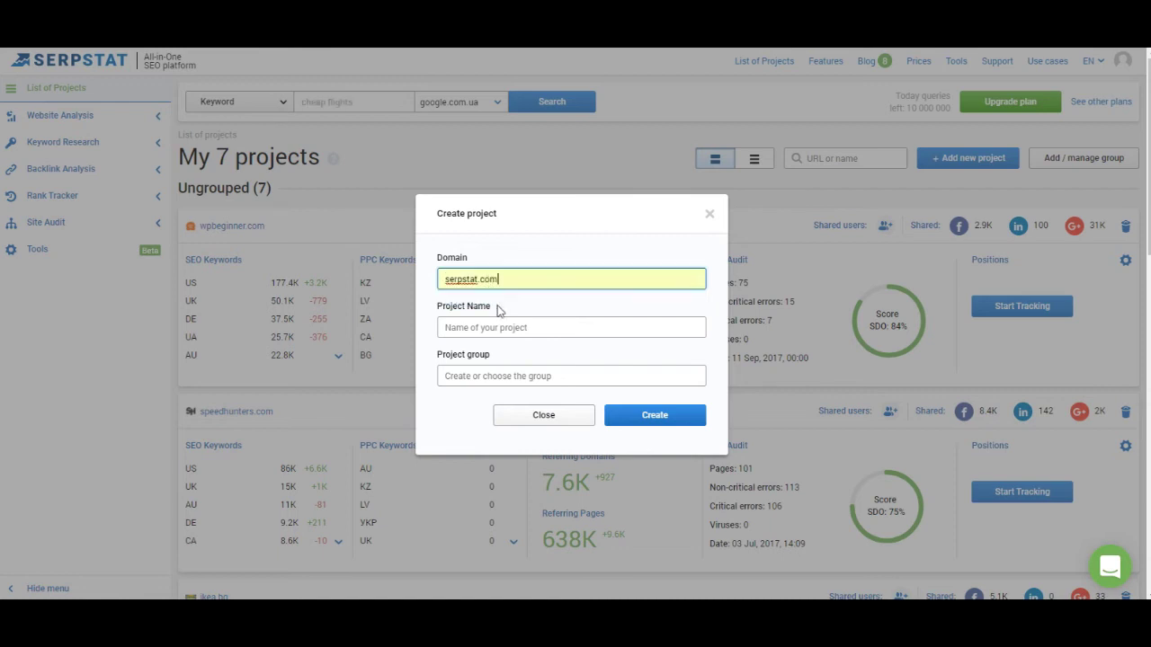
{"action": "left_click", "coordinate": [496, 329]}
{"action": "left_click", "coordinate": [489, 375]}
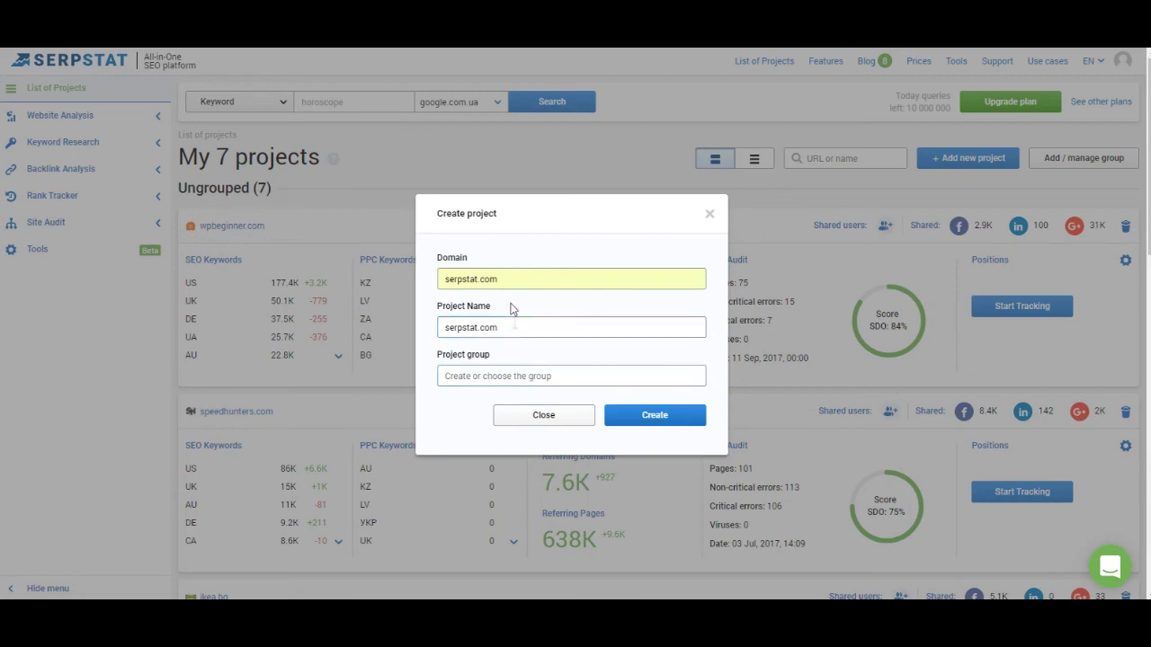
{"action": "left_click", "coordinate": [508, 330]}
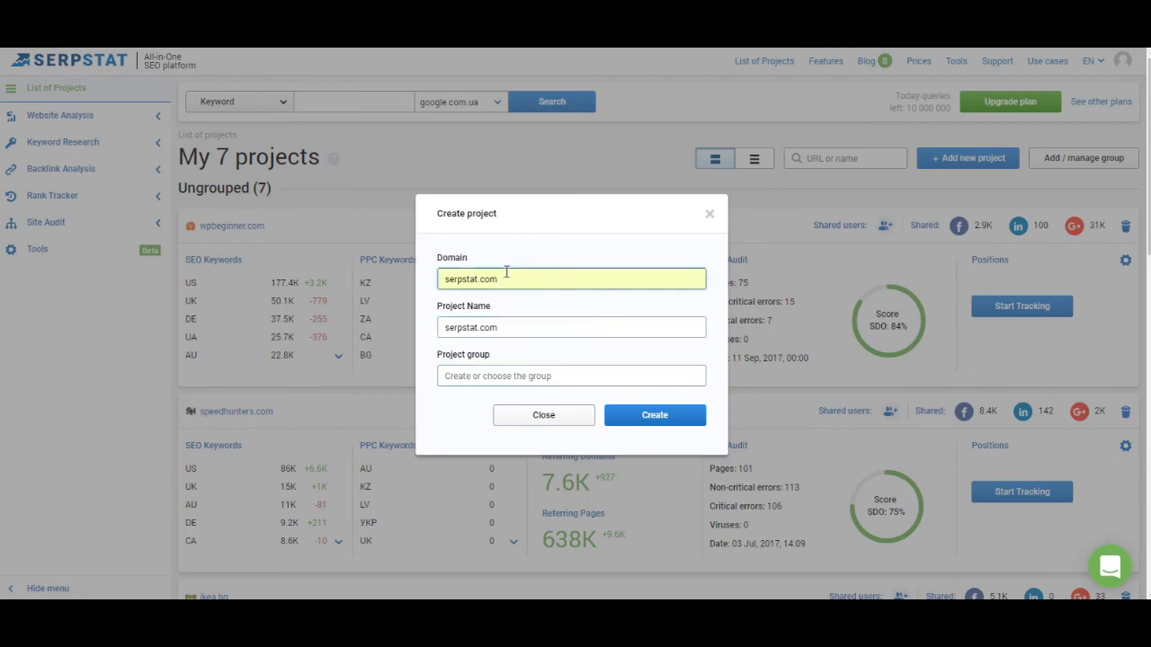
{"action": "left_click", "coordinate": [657, 416]}
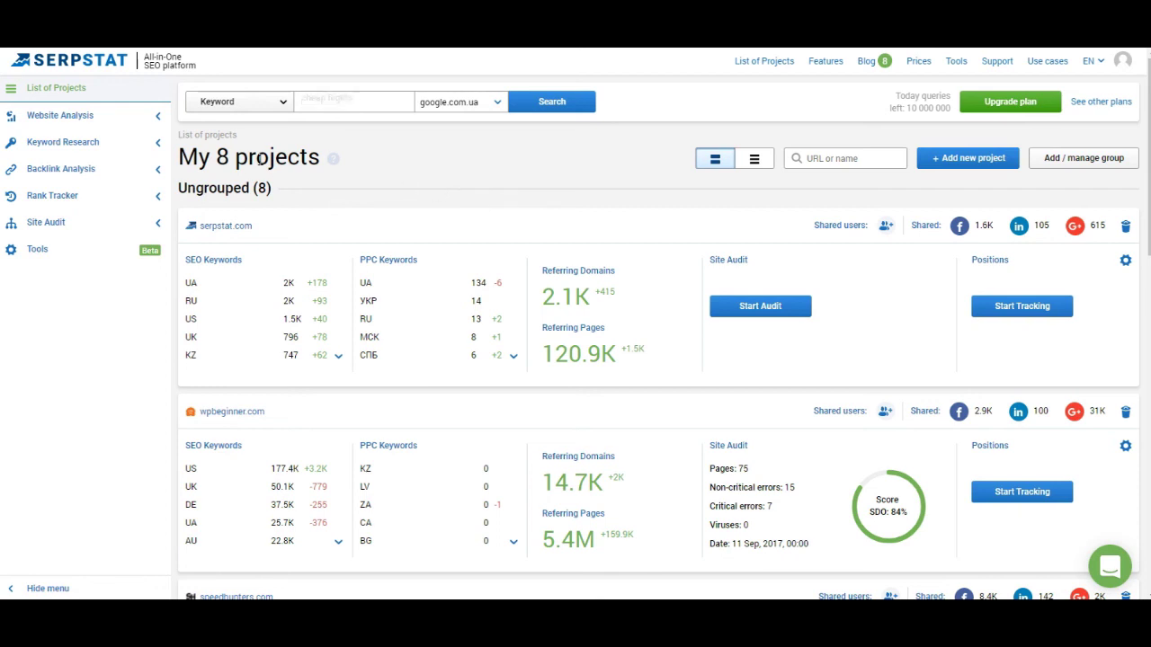
Expand Website Analysis and Domain Analysis in the sidebar, briefly checking URL Analysis and SEO Research
{"action": "left_click", "coordinate": [157, 123]}
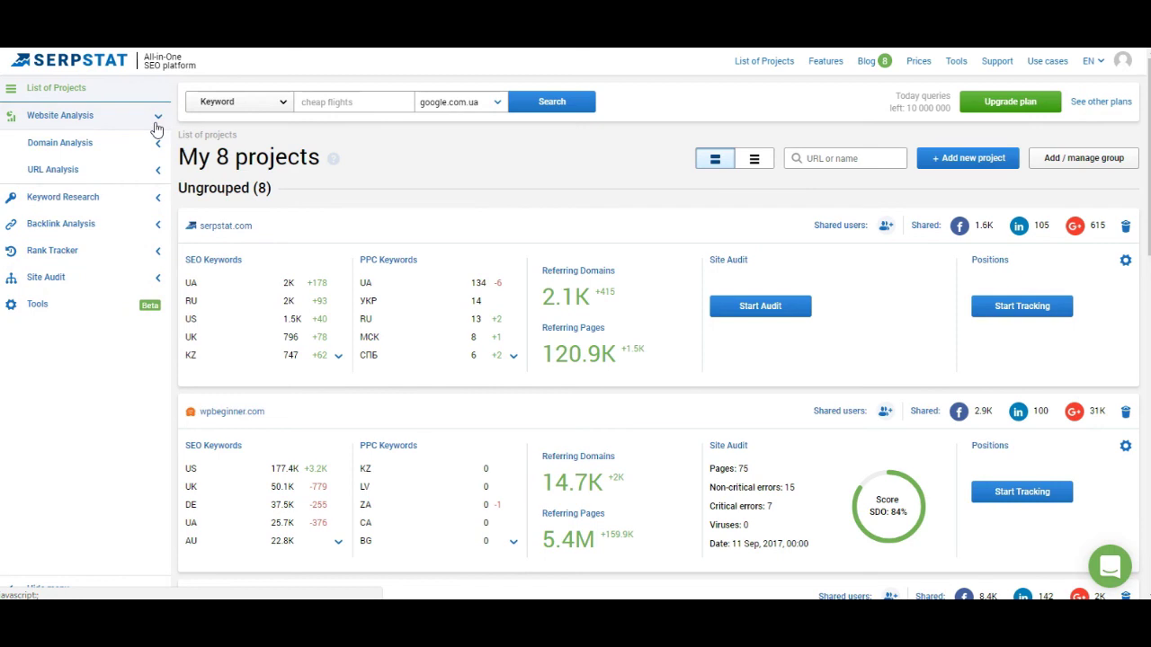
{"action": "left_click", "coordinate": [163, 145]}
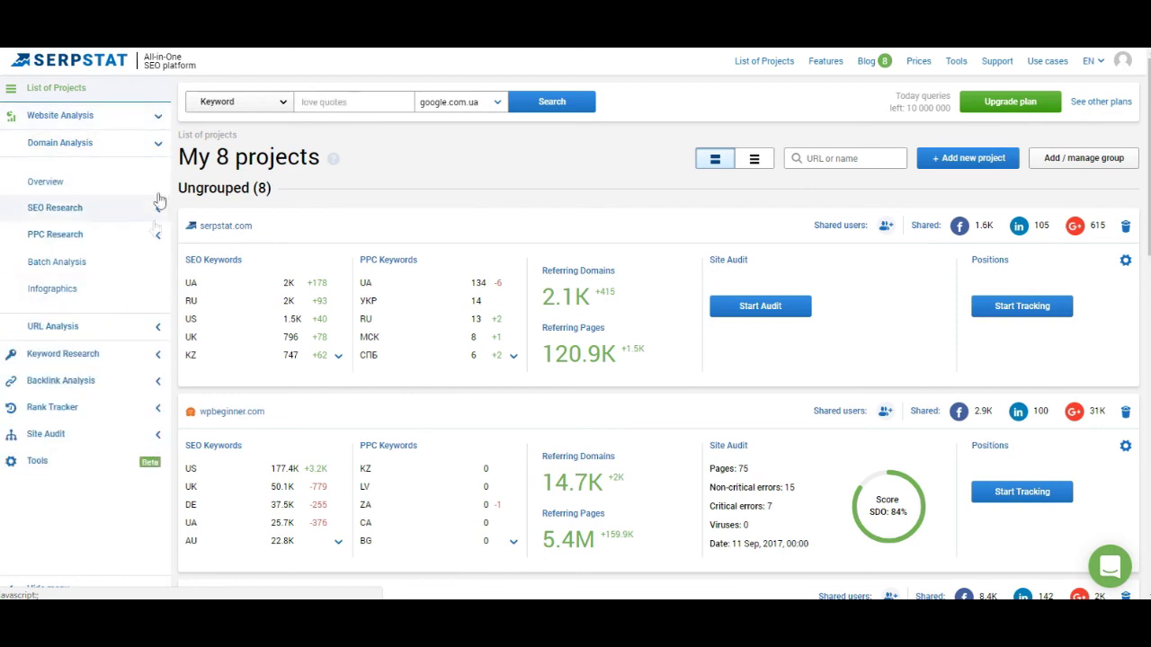
{"action": "left_click", "coordinate": [159, 329]}
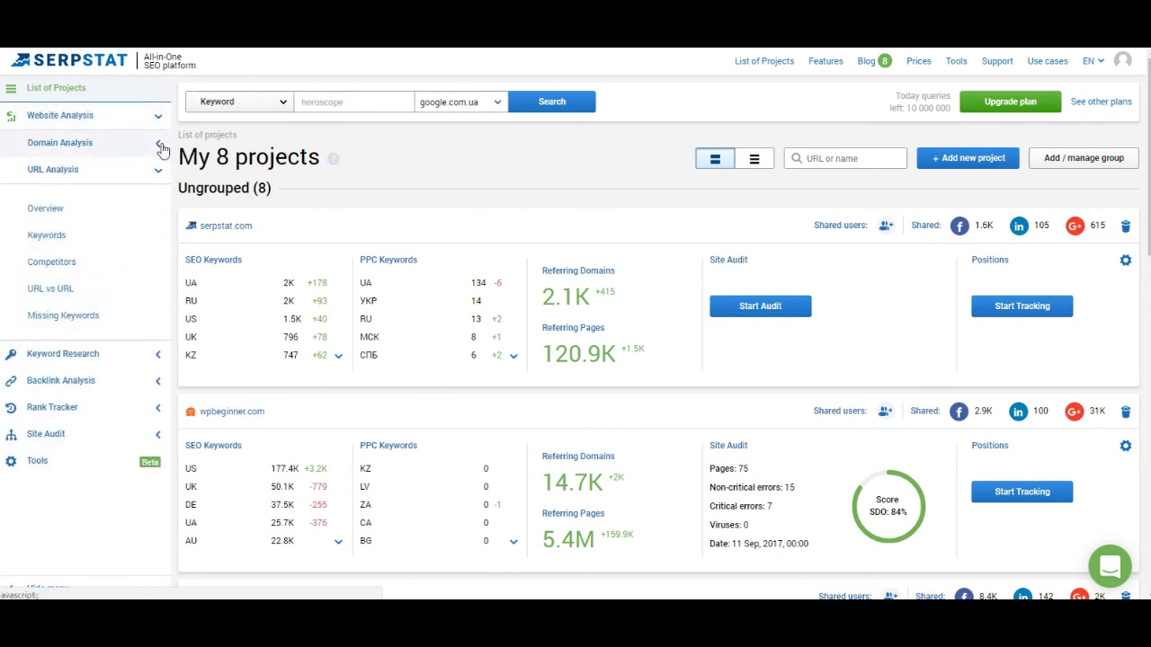
{"action": "left_click", "coordinate": [155, 144]}
{"action": "left_click", "coordinate": [135, 210]}
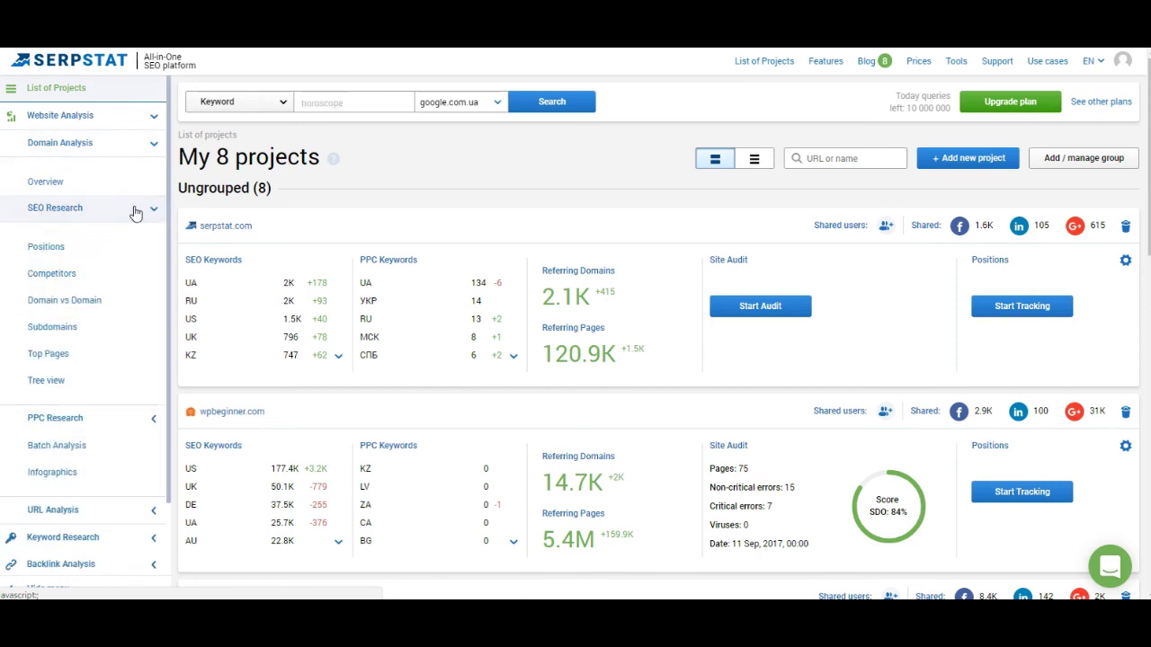
{"action": "left_click", "coordinate": [151, 210]}
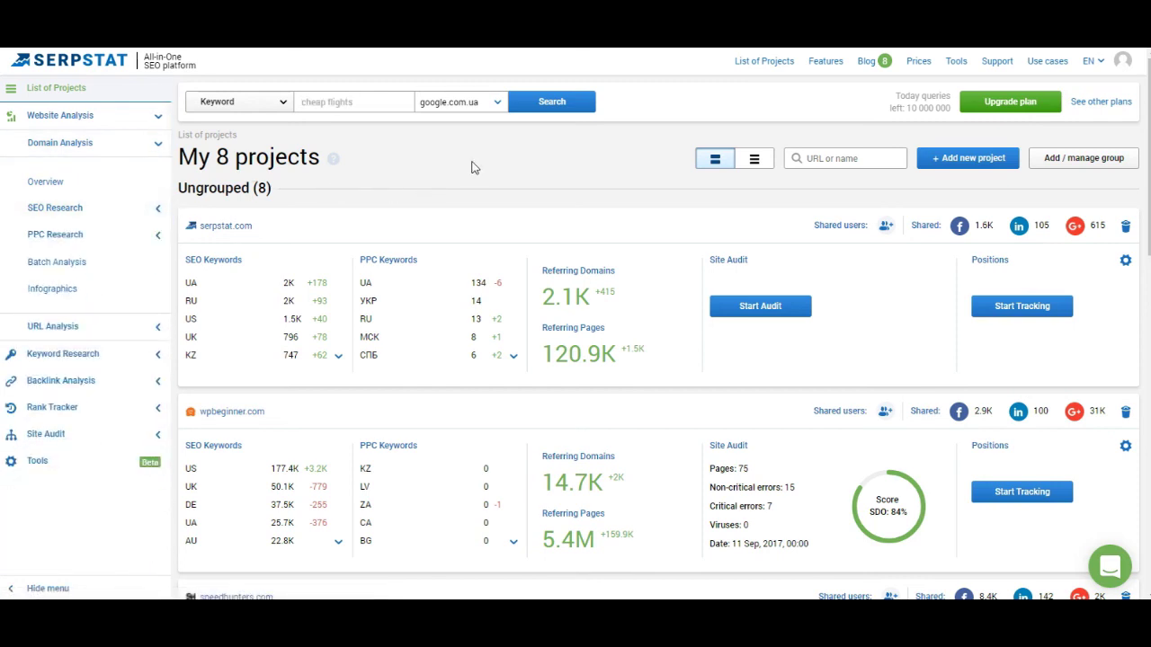